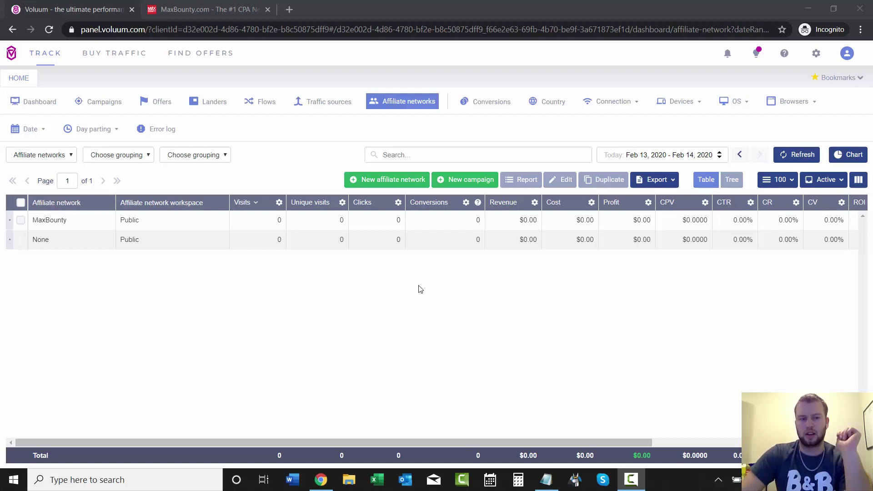
# Show Voluum's Offers list, which holds only the Global - Test offer.
pyautogui.click(157, 101)
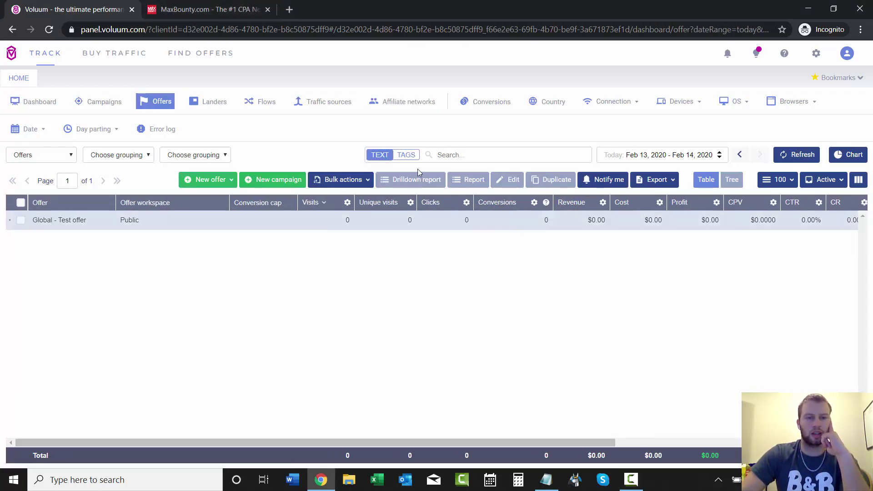
# Build a MaxBounty tracking link with Search traffic and the Raw link creative.
pyautogui.click(203, 11)
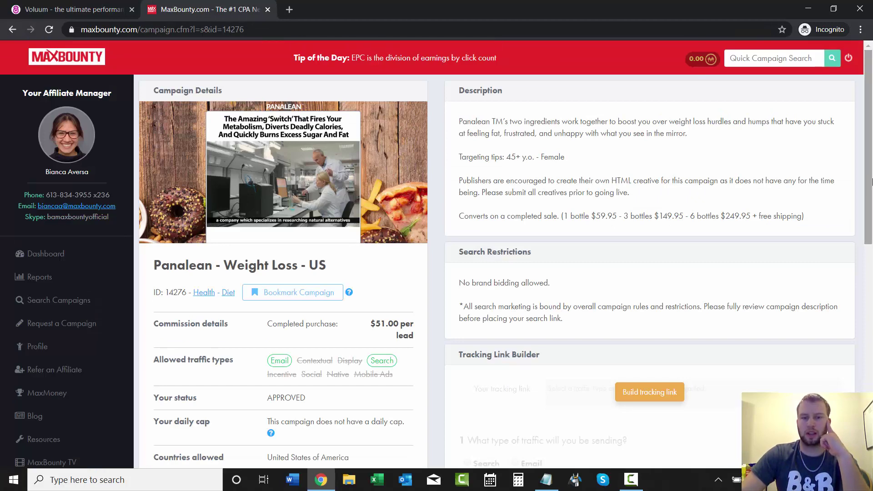
pyautogui.scroll(-15, 837, 177)
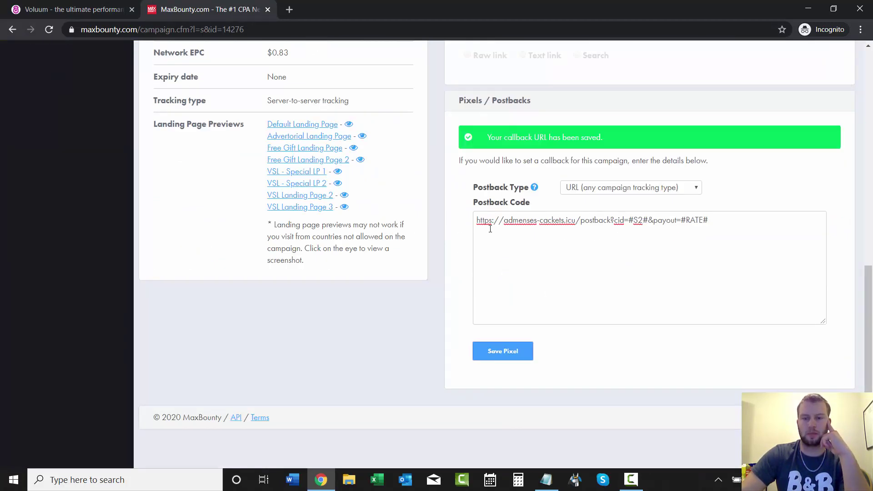
pyautogui.moveTo(869, 336); pyautogui.dragTo(872, 187)
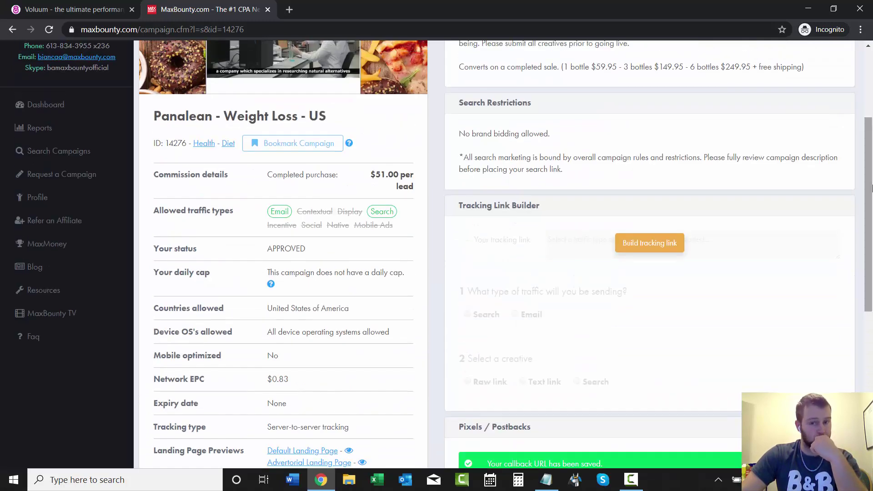
pyautogui.click(648, 244)
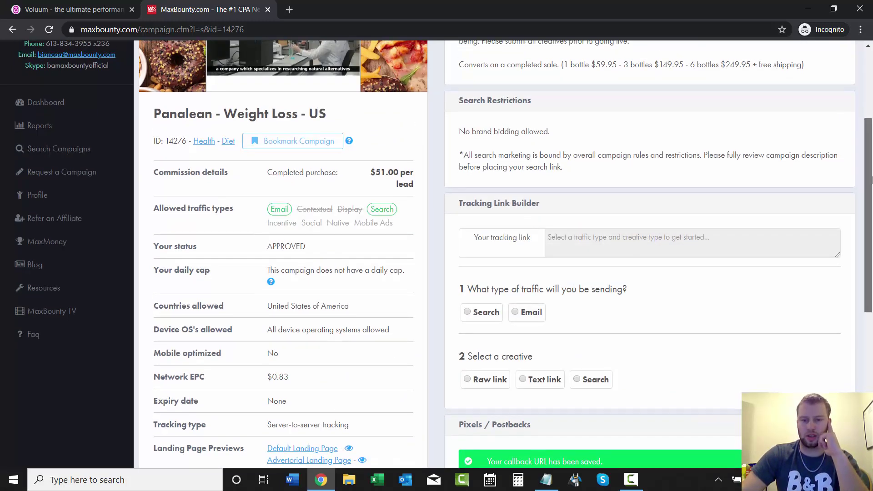
pyautogui.scroll(-1, 869, 214)
pyautogui.scroll(-1, 523, 230)
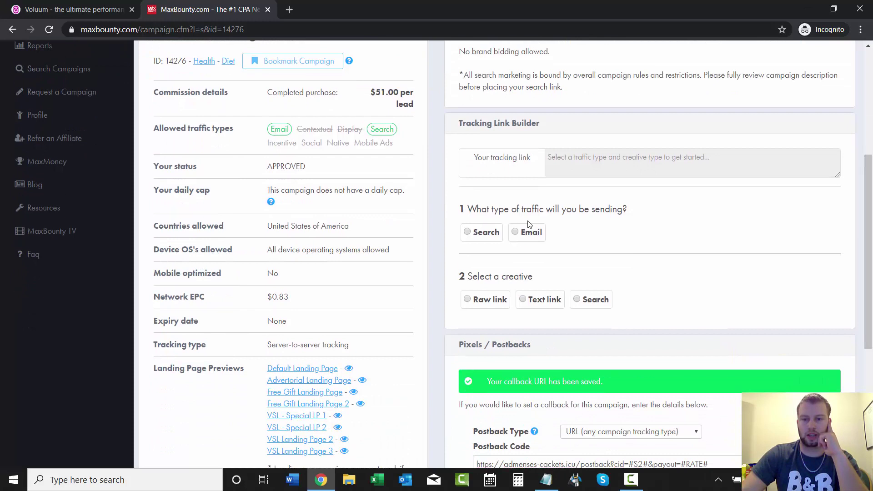
pyautogui.click(493, 242)
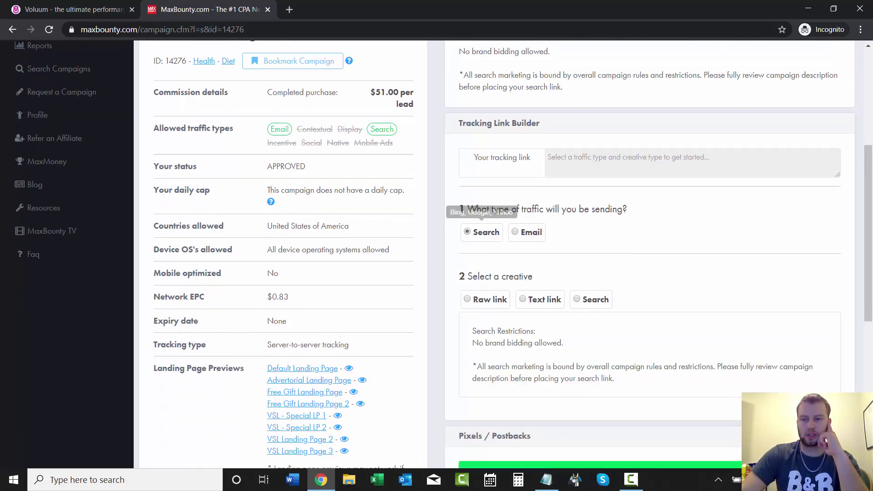
pyautogui.scroll(-1, 746, 257)
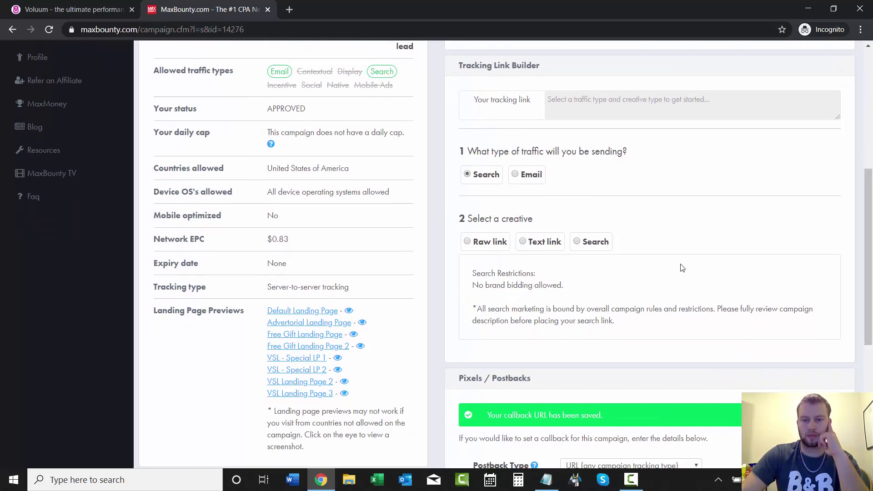
pyautogui.click(488, 245)
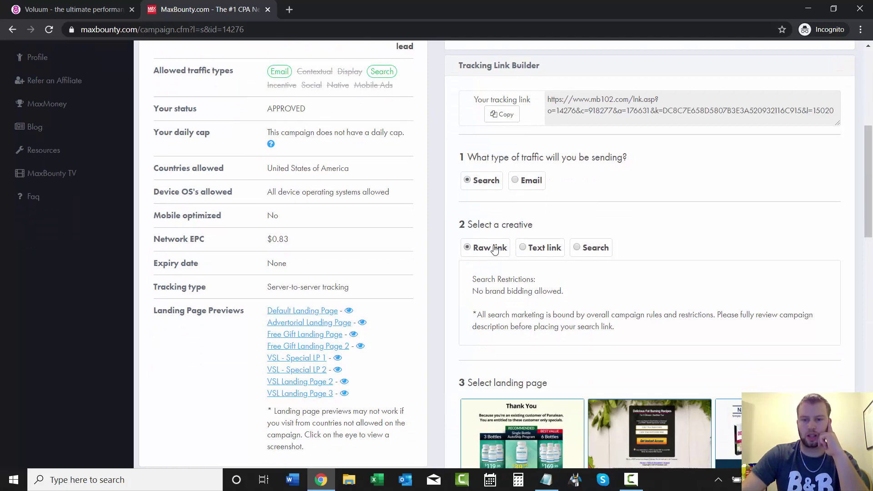
pyautogui.click(542, 247)
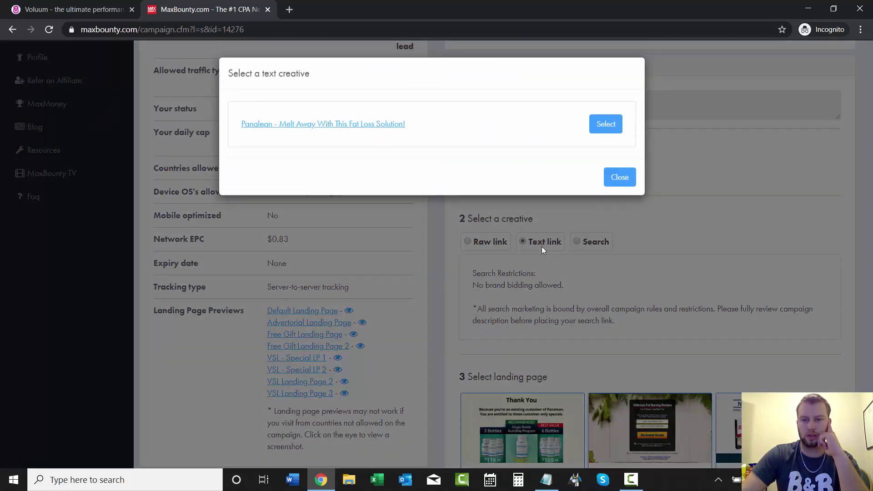
pyautogui.click(620, 180)
pyautogui.click(484, 246)
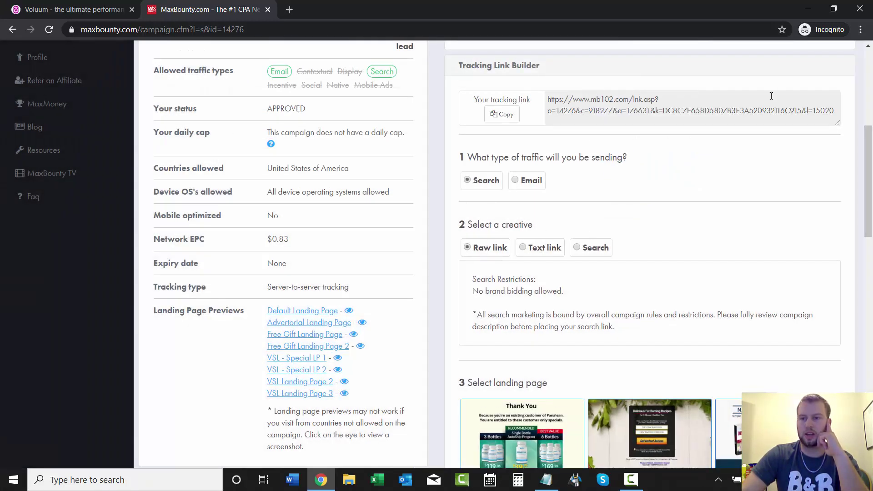
# Select and copy the generated tracking link.
pyautogui.doubleClick(750, 110)
pyautogui.hotkey('ctrl', 'a')
pyautogui.rightClick(750, 111)
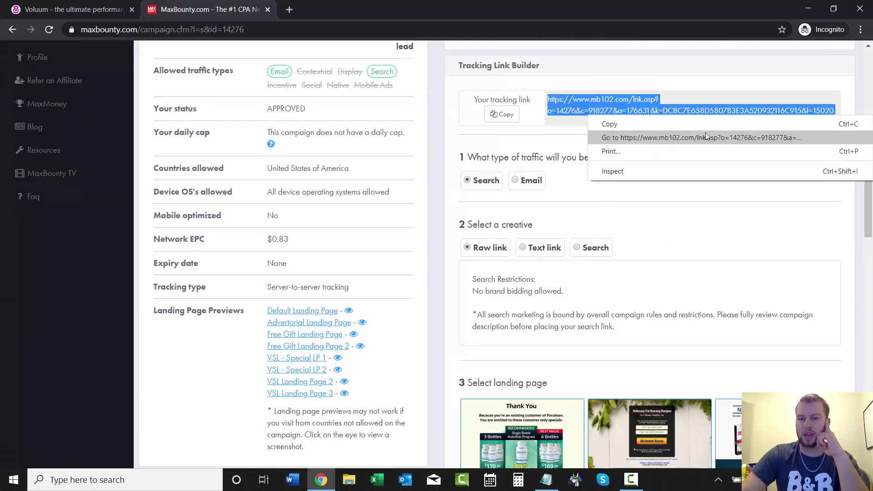
pyautogui.hotkey('ctrl', 'c')
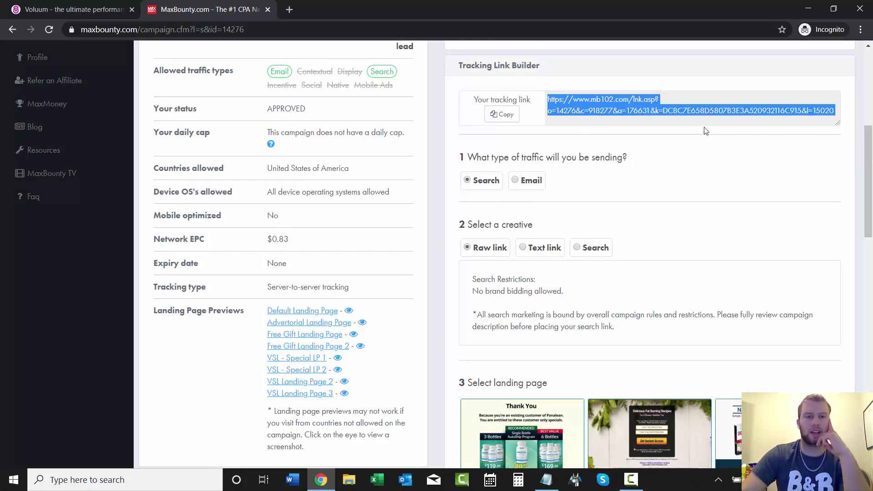
# Create a new offer with affiliate network MaxBounty and country tag United States.
pyautogui.click(65, 8)
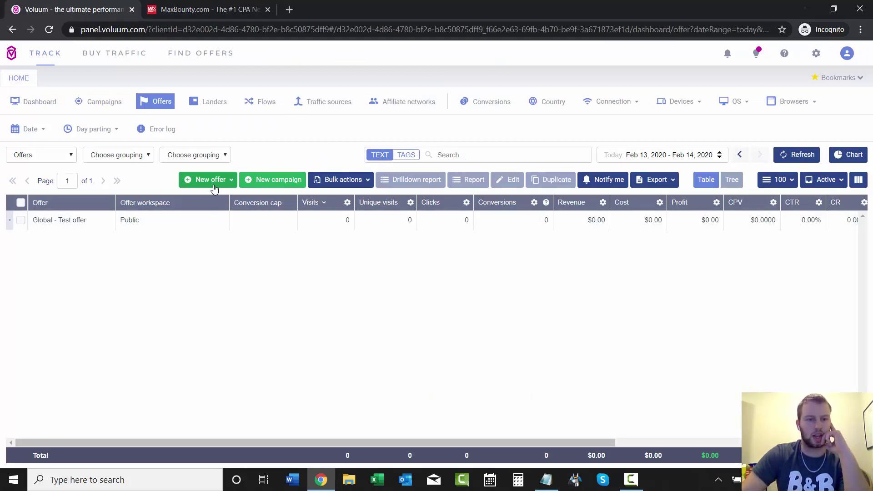
pyautogui.click(200, 181)
pyautogui.click(186, 200)
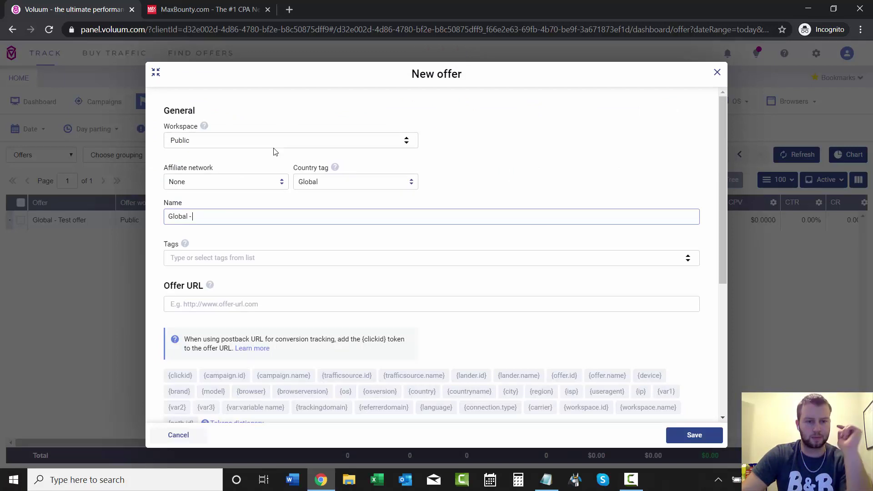
pyautogui.click(209, 186)
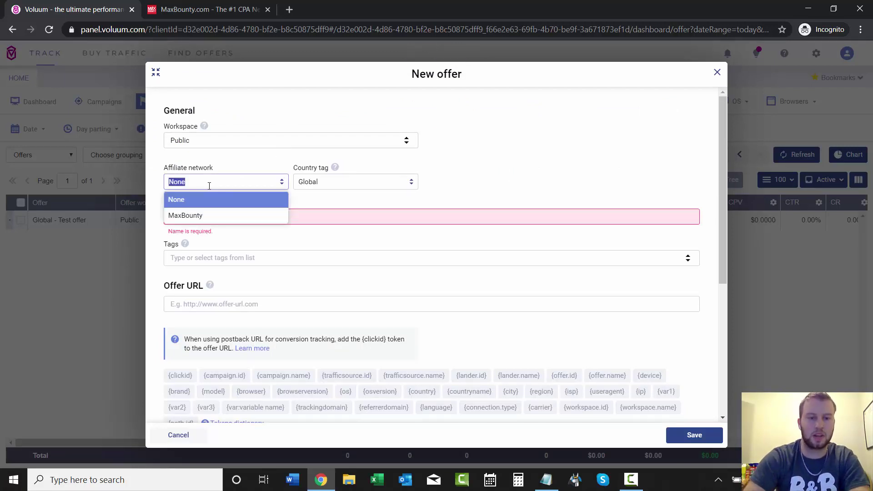
pyautogui.click(190, 215)
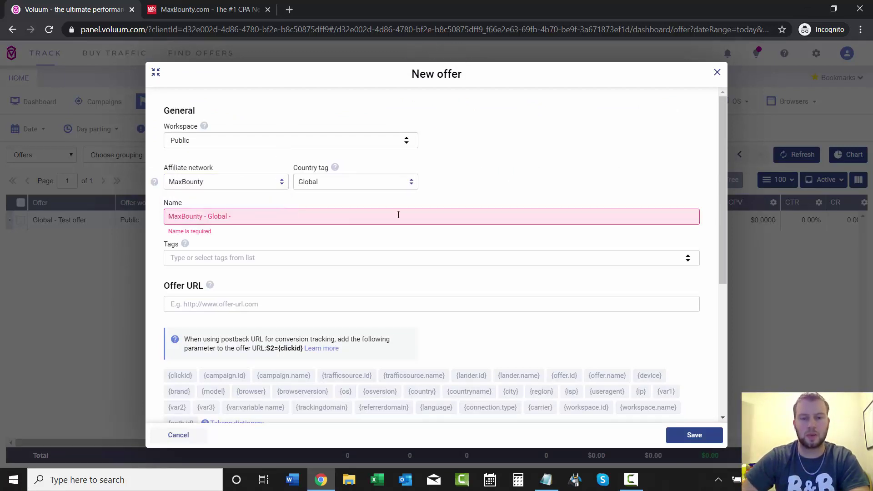
pyautogui.click(356, 186)
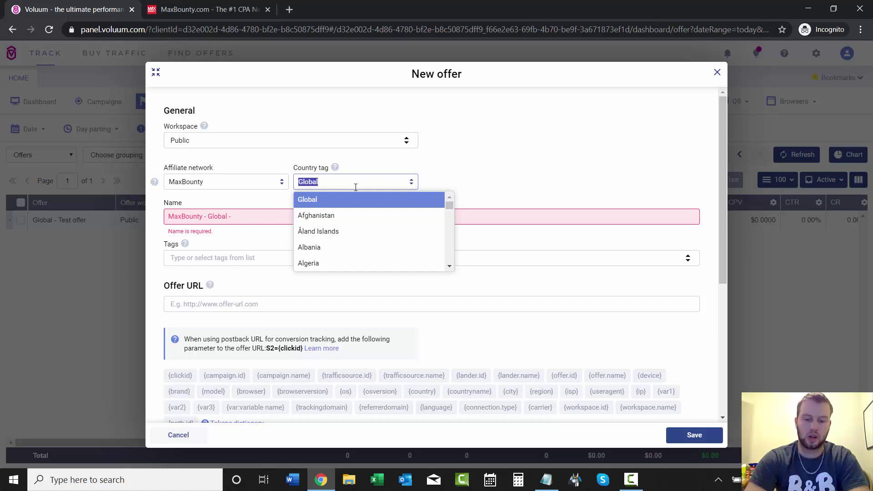
pyautogui.write('U')
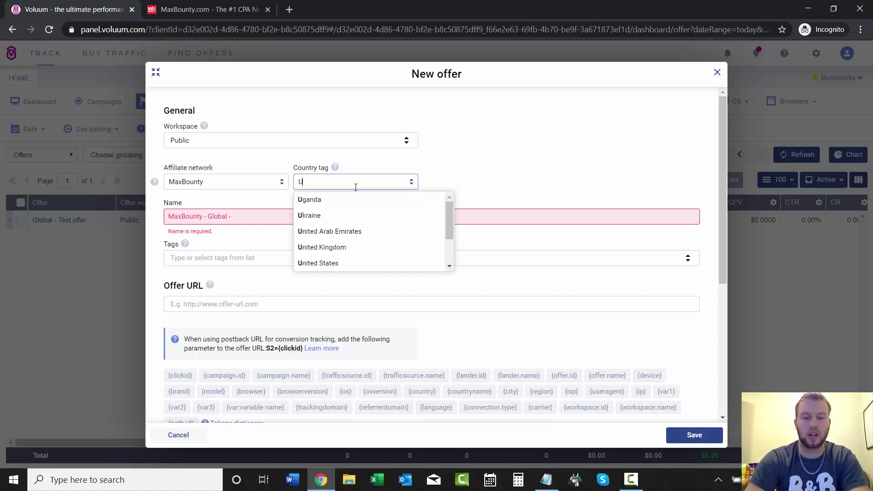
pyautogui.write('nite')
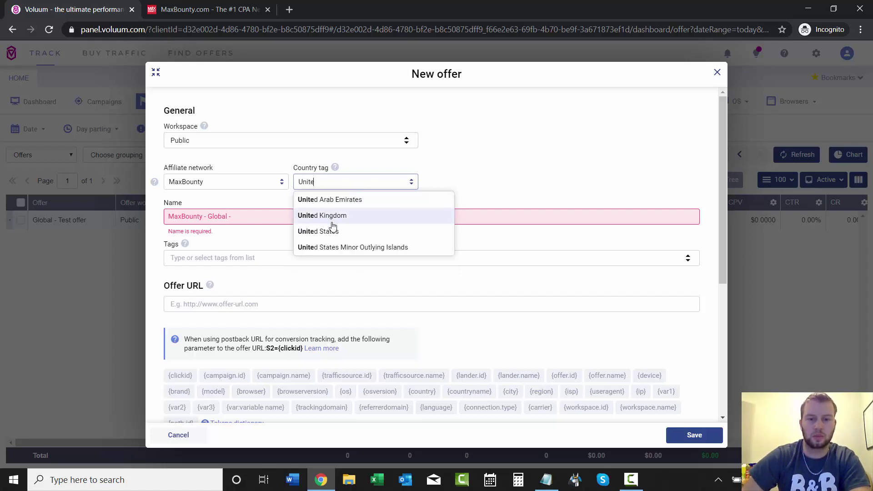
pyautogui.click(334, 231)
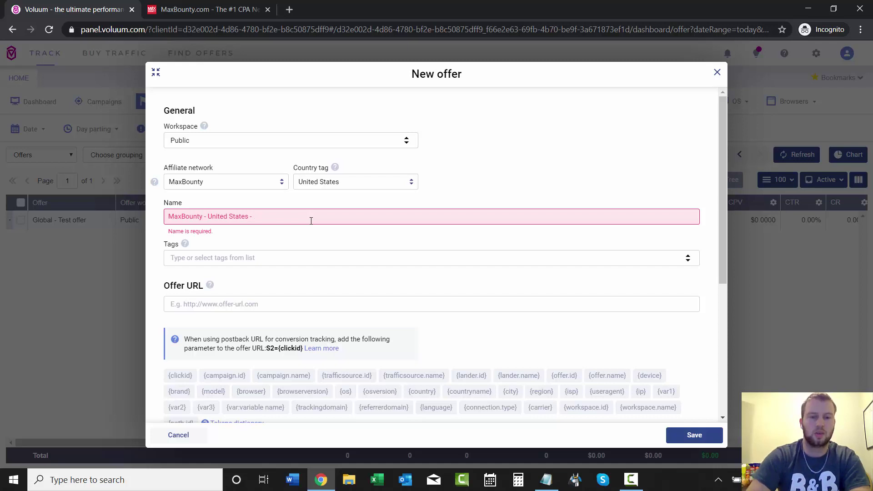
# Copy 'Panalean' from the MaxBounty campaign title and append it to the offer name.
pyautogui.click(182, 6)
pyautogui.scroll(6, 350, 303)
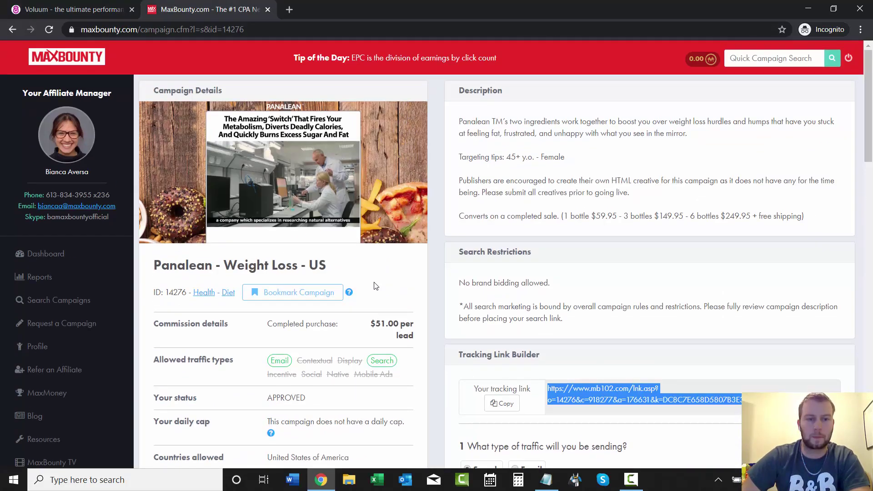
pyautogui.moveTo(155, 265); pyautogui.dragTo(212, 265)
pyautogui.rightClick(198, 266)
pyautogui.click(219, 271)
pyautogui.hotkey('ctrl', 'Tab')
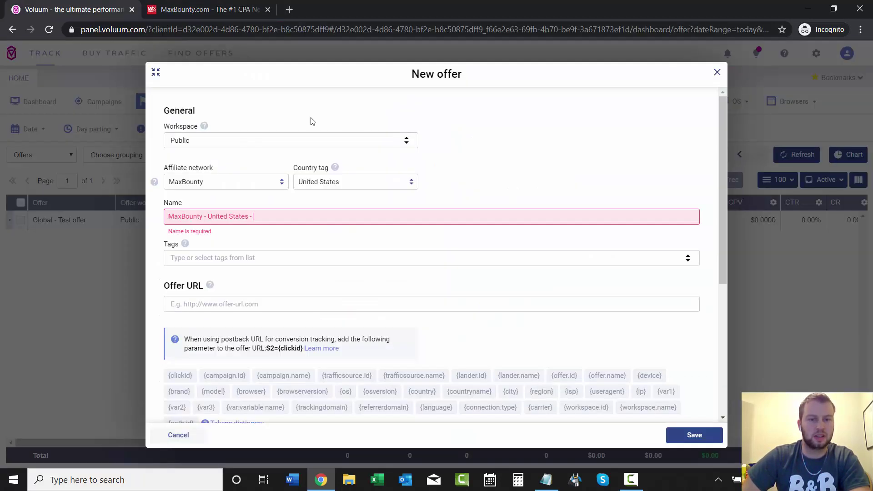
pyautogui.hotkey('ctrl', 'v')
pyautogui.click(305, 256)
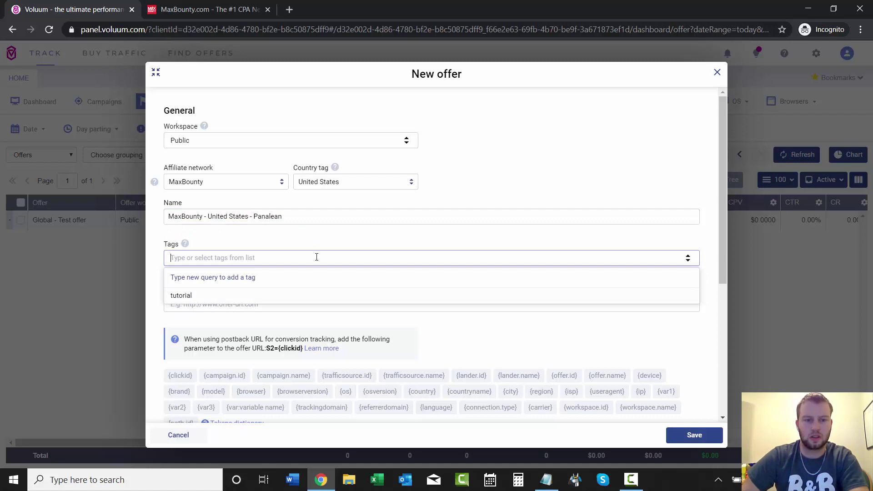
pyautogui.click(312, 246)
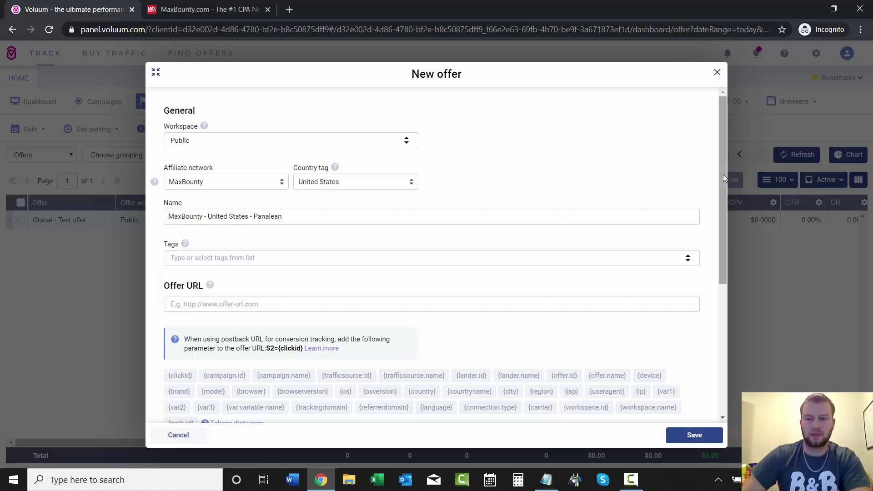
# Paste the copied MaxBounty tracking link into the Offer URL field.
pyautogui.moveTo(724, 173); pyautogui.dragTo(721, 222)
pyautogui.click(316, 224)
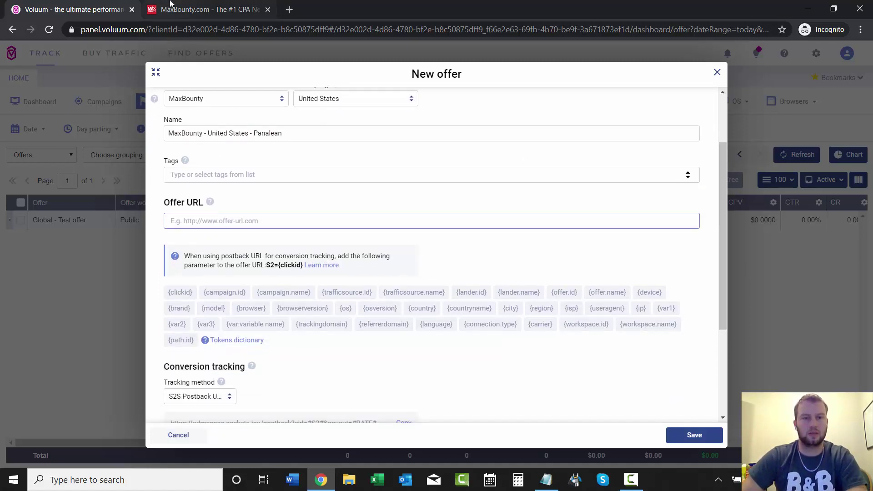
pyautogui.hotkey('ctrl', 'Tab')
pyautogui.doubleClick(629, 399)
pyautogui.tripleClick(629, 399)
pyautogui.rightClick(628, 398)
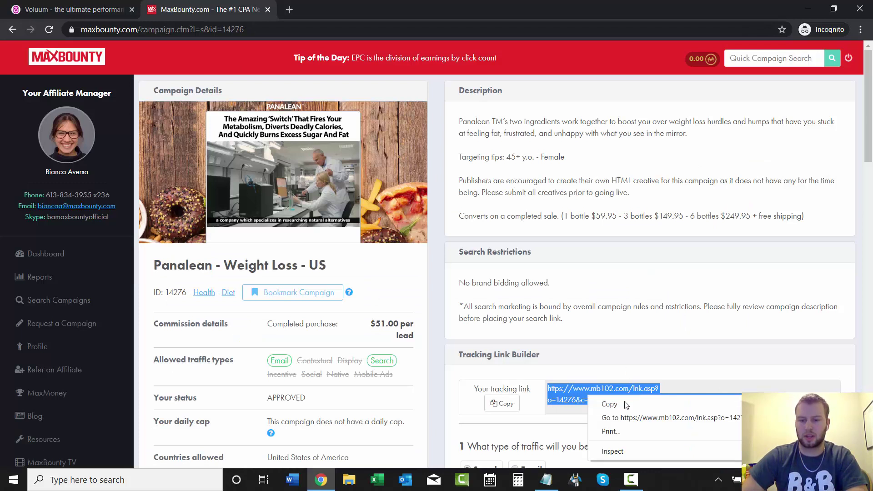
pyautogui.click(627, 405)
pyautogui.click(91, 9)
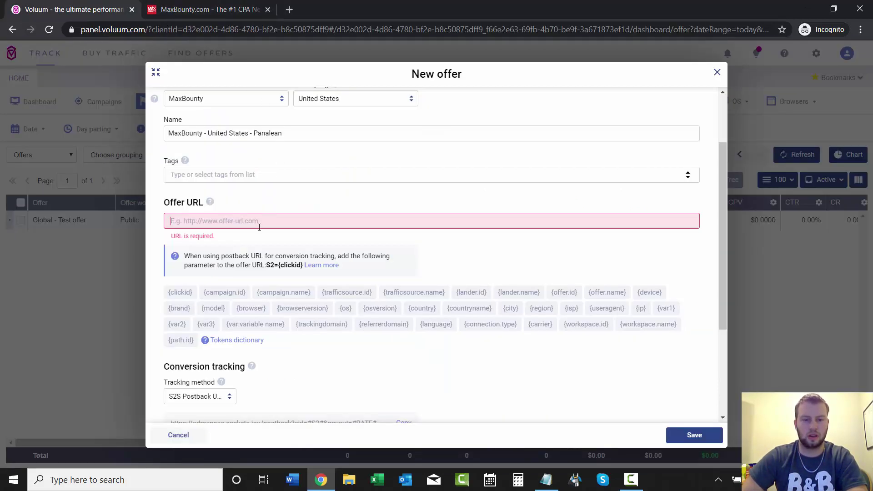
pyautogui.hotkey('ctrl', 'v')
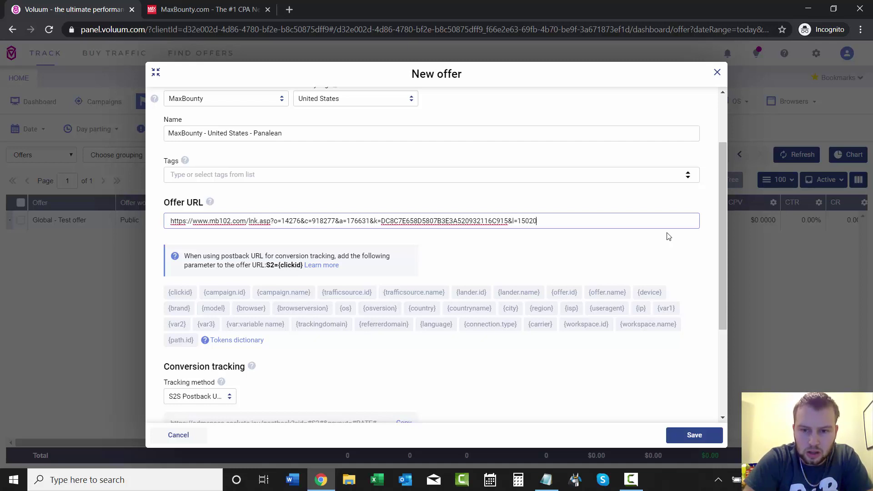
# Append &S2={clickid} to the end of the offer URL.
pyautogui.write('&')
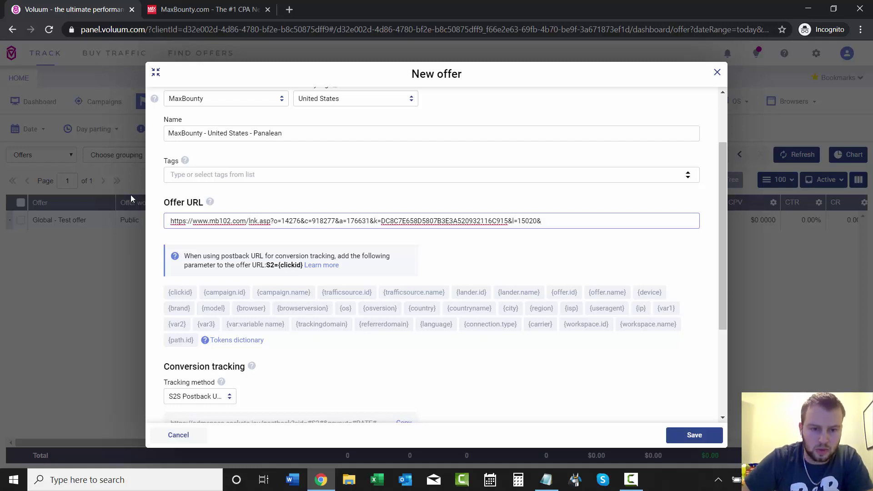
pyautogui.moveTo(266, 266); pyautogui.dragTo(303, 266)
pyautogui.rightClick(300, 265)
pyautogui.click(314, 273)
pyautogui.click(566, 220)
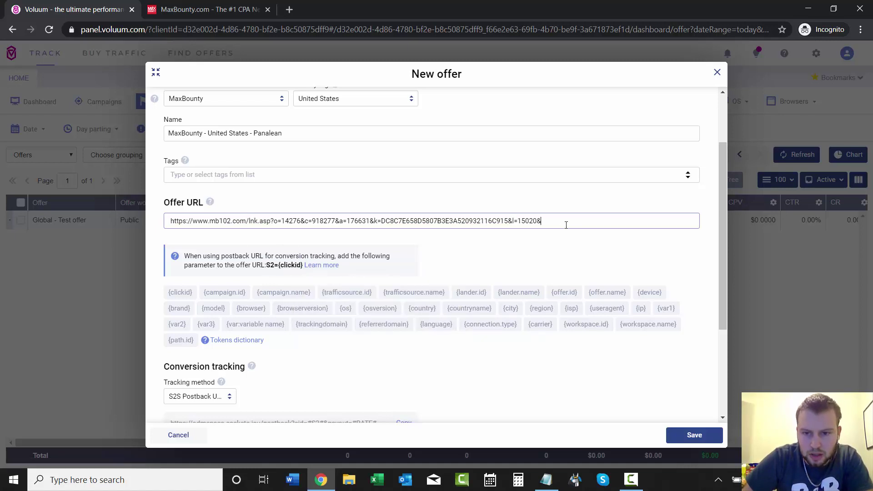
pyautogui.hotkey('ctrl', 'v')
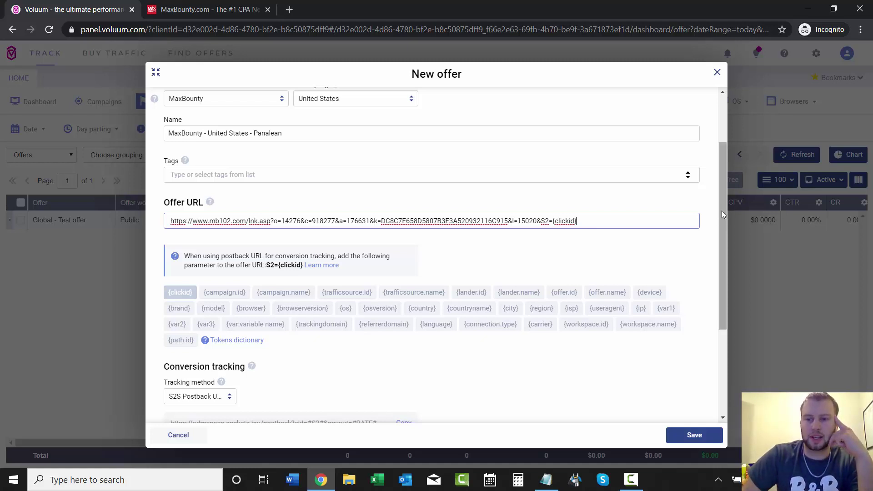
pyautogui.moveTo(719, 213); pyautogui.dragTo(712, 256)
pyautogui.scroll(-2, 713, 256)
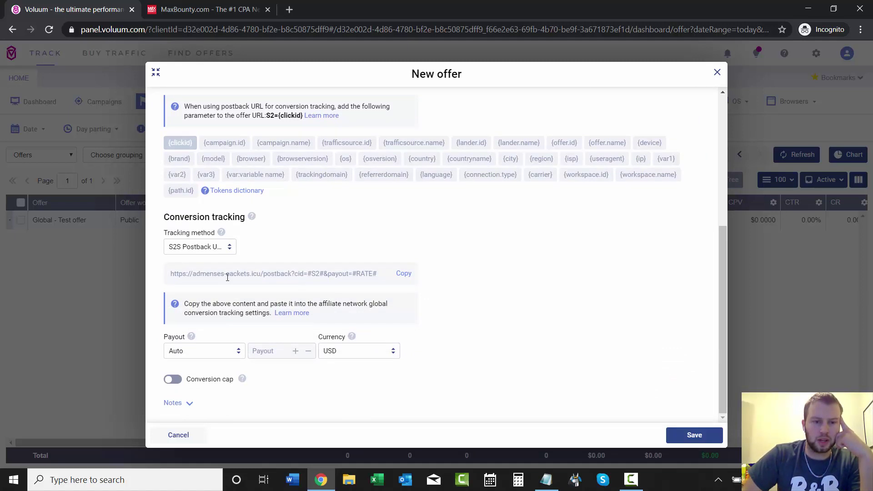
pyautogui.click(400, 275)
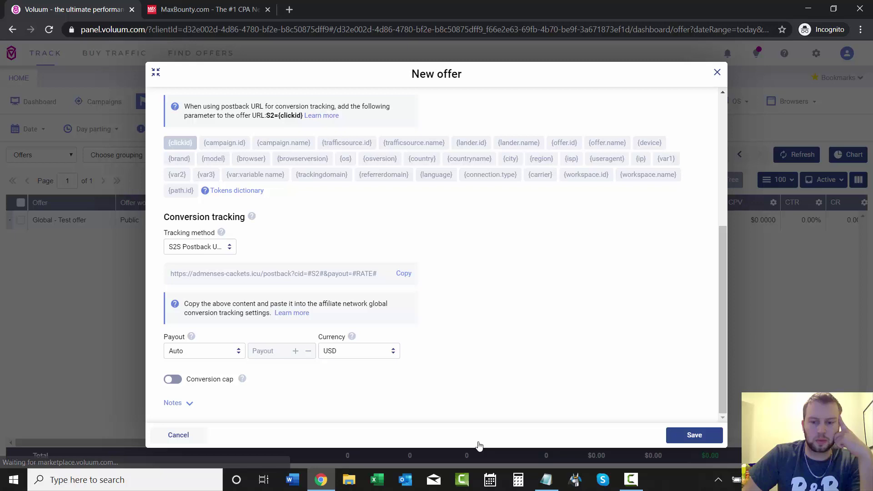
pyautogui.click(546, 480)
pyautogui.click(602, 156)
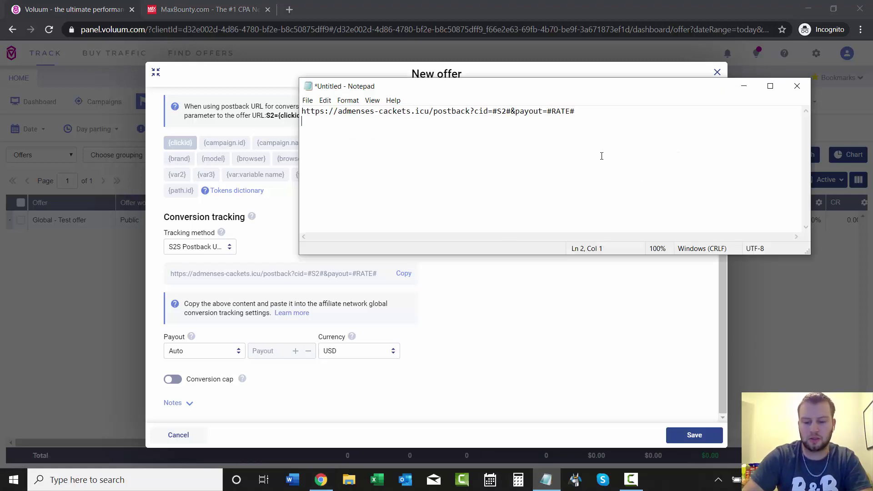
pyautogui.press('Return')
pyautogui.hotkey('ctrl', 'v')
pyautogui.hotkey('ctrl', 'shift', 'Left')
pyautogui.hotkey('ctrl', 'shift', 'Left')
pyautogui.hotkey('ctrl', 'shift', 'Left')
pyautogui.hotkey('ctrl', 'shift', 'Left')
pyautogui.hotkey('ctrl', 'shift', 'Left')
pyautogui.hotkey('ctrl', 'shift', 'Left')
pyautogui.hotkey('ctrl', 'shift', 'Left')
pyautogui.hotkey('ctrl', 'shift', 'Left')
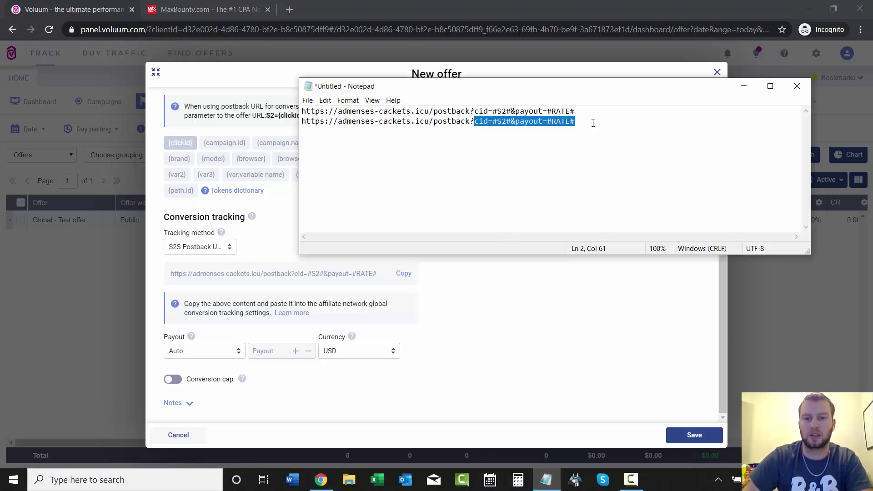
pyautogui.press('BackSpace')
pyautogui.click(744, 86)
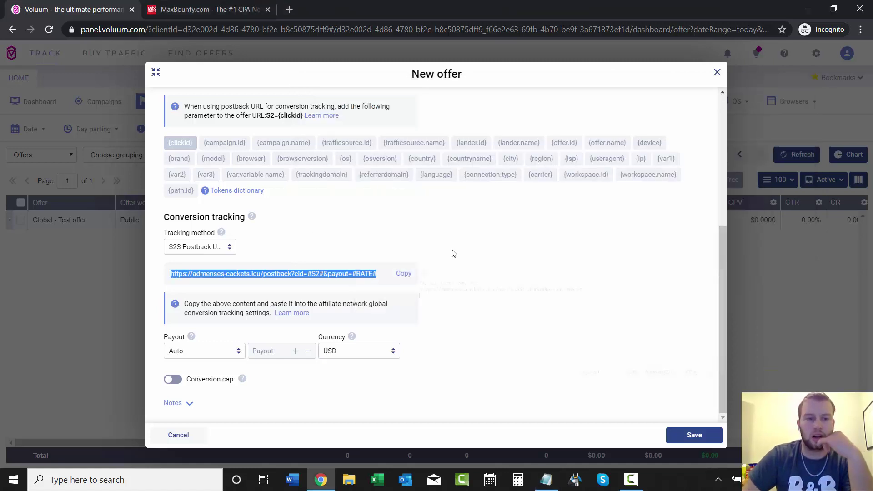
pyautogui.click(539, 279)
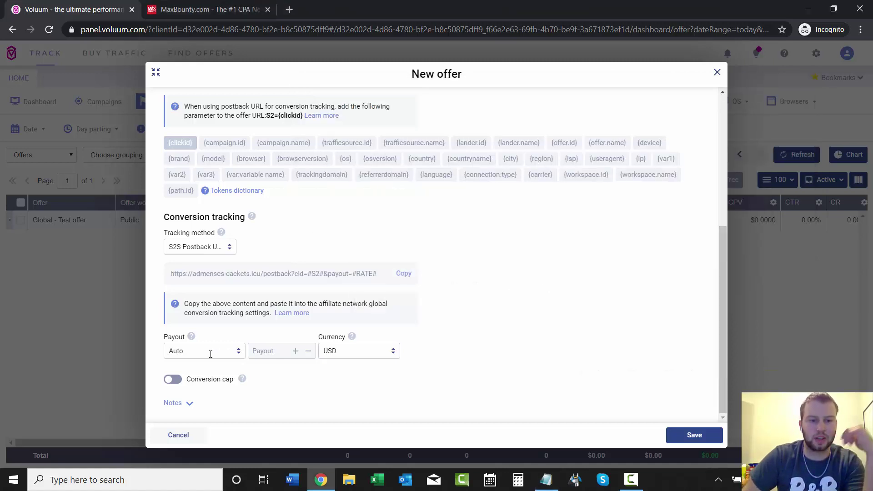
pyautogui.click(240, 352)
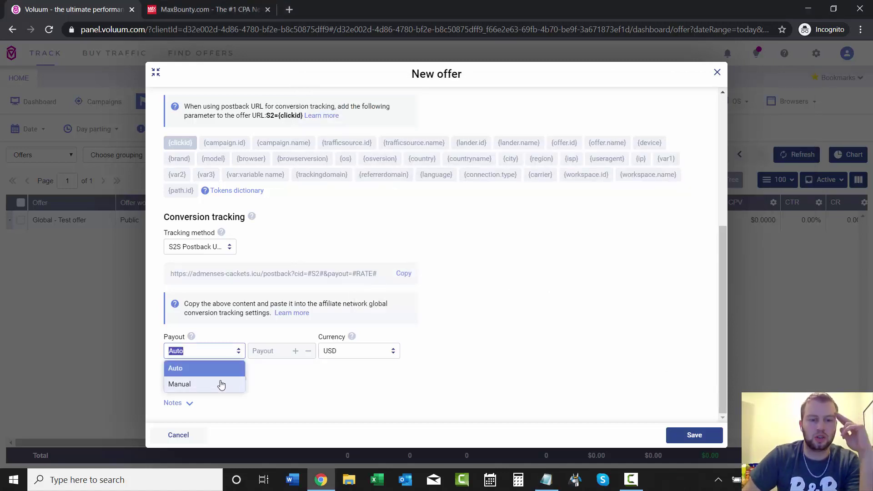
pyautogui.click(618, 328)
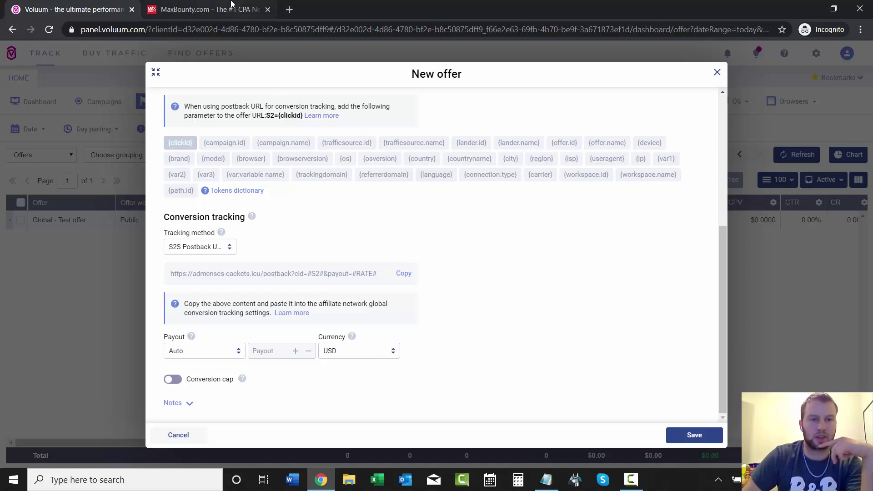
# Check the MaxBounty campaign page, clear its text selection, and go back to Voluum.
pyautogui.click(210, 9)
pyautogui.scroll(-2, 421, 318)
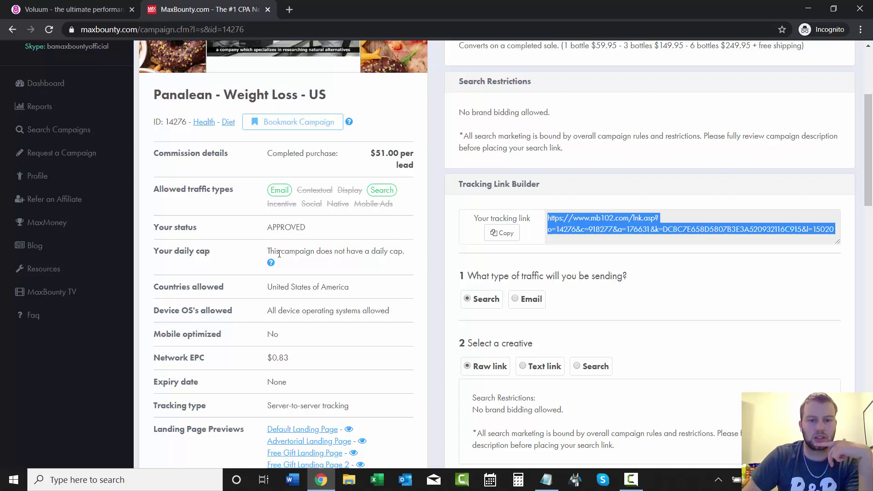
pyautogui.moveTo(279, 254); pyautogui.dragTo(407, 253)
pyautogui.click(400, 253)
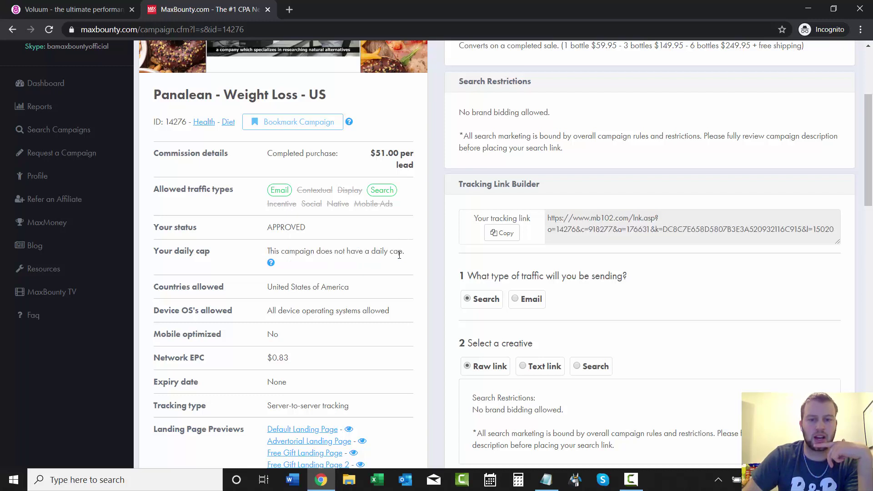
pyautogui.click(122, 6)
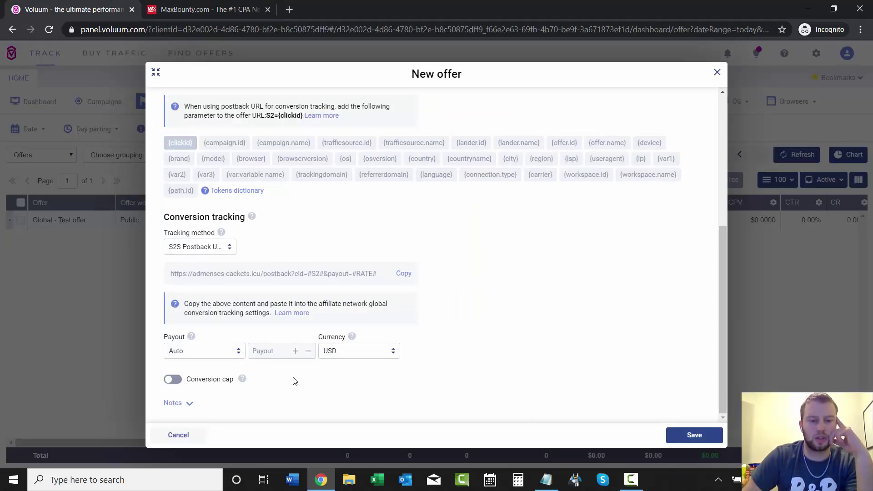
# Expand Notes, type 'Weight loss US Only', then delete it so notes stay empty.
pyautogui.click(204, 403)
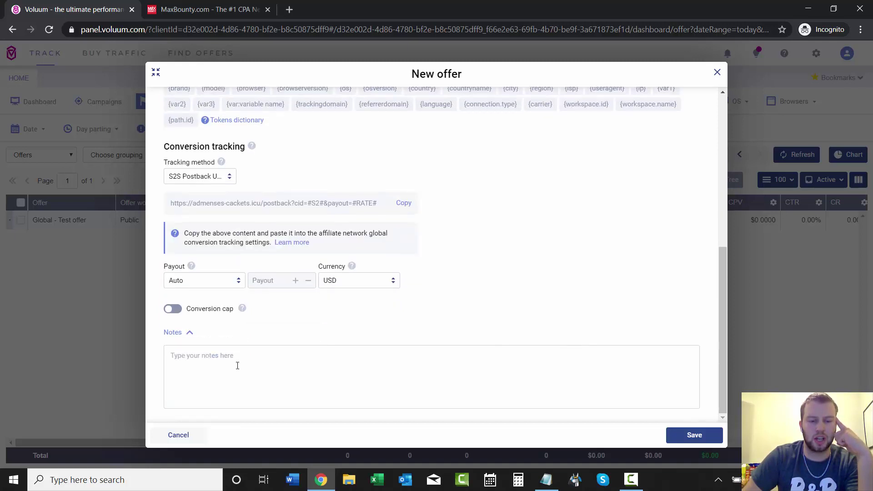
pyautogui.click(304, 360)
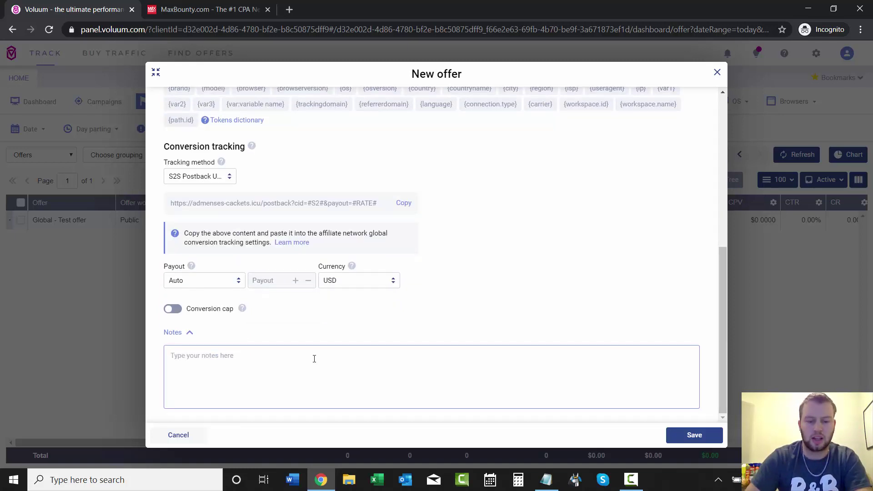
pyautogui.write('Weight loss')
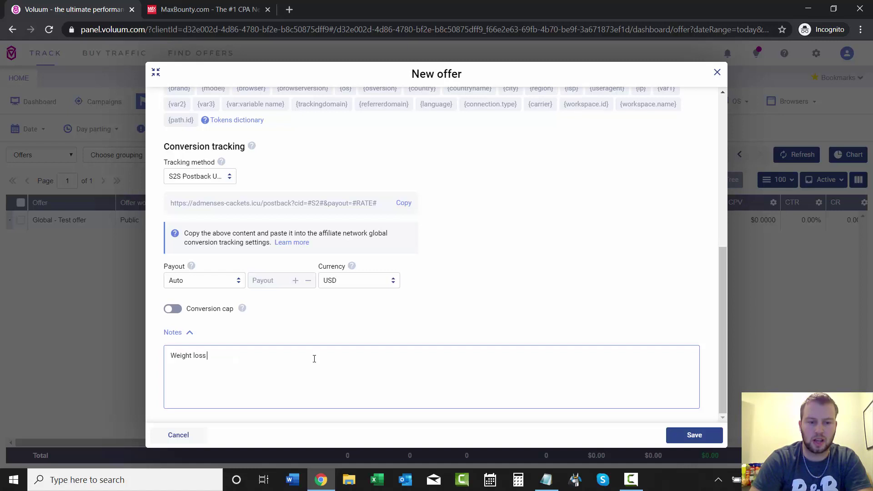
pyautogui.write(' US Only')
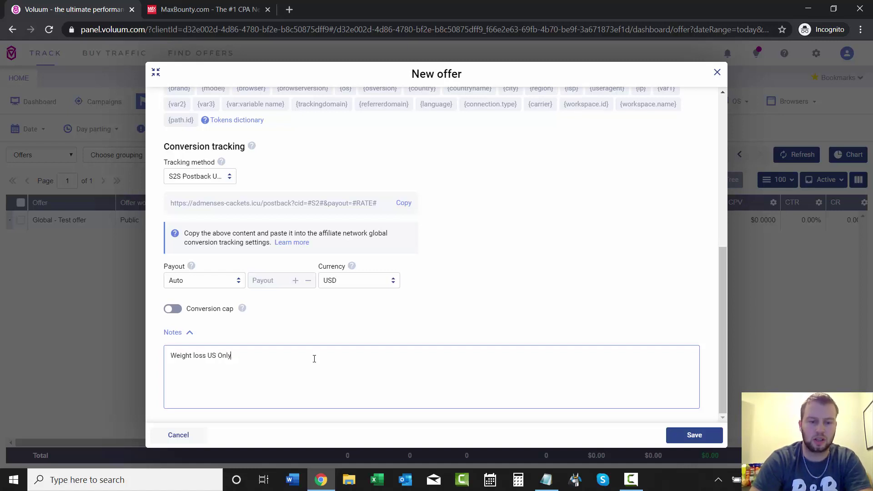
pyautogui.press('BackSpace')
pyautogui.press('BackSpace')
pyautogui.press('BackSpace')
pyautogui.press('BackSpace')
pyautogui.press('BackSpace')
pyautogui.press('BackSpace')
pyautogui.press('BackSpace')
pyautogui.press('BackSpace')
pyautogui.press('BackSpace')
pyautogui.press('BackSpace')
pyautogui.press('BackSpace')
pyautogui.press('BackSpace')
pyautogui.press('BackSpace')
pyautogui.press('BackSpace')
pyautogui.press('BackSpace')
pyautogui.press('BackSpace')
pyautogui.press('BackSpace')
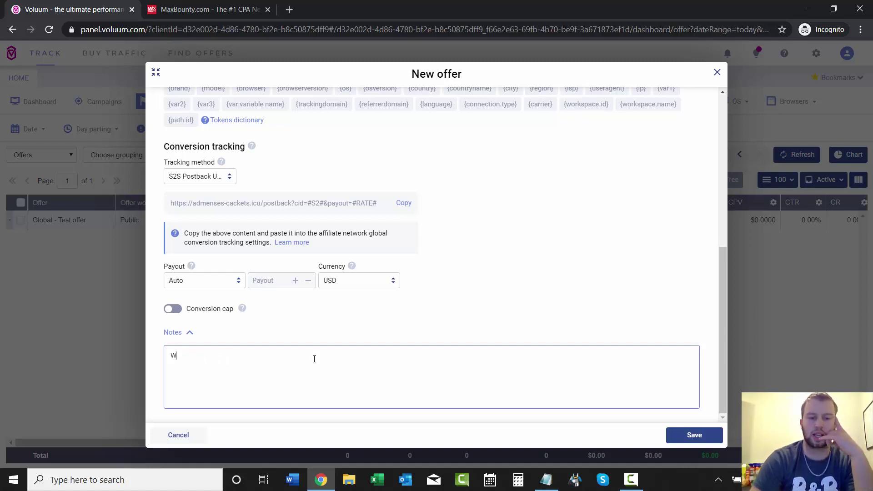
pyautogui.press('BackSpace')
pyautogui.click(555, 330)
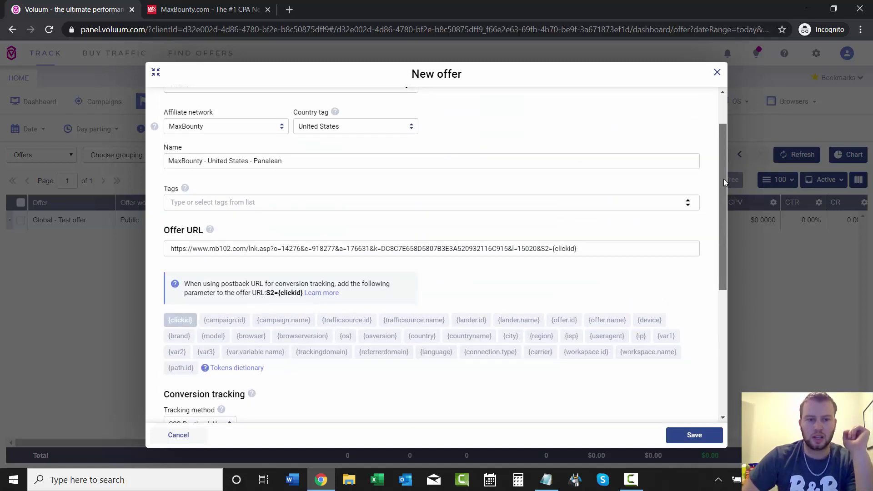
# Save the MaxBounty - United States - Panalean offer from the bottom of the dialog.
pyautogui.moveTo(724, 179); pyautogui.dragTo(733, 329)
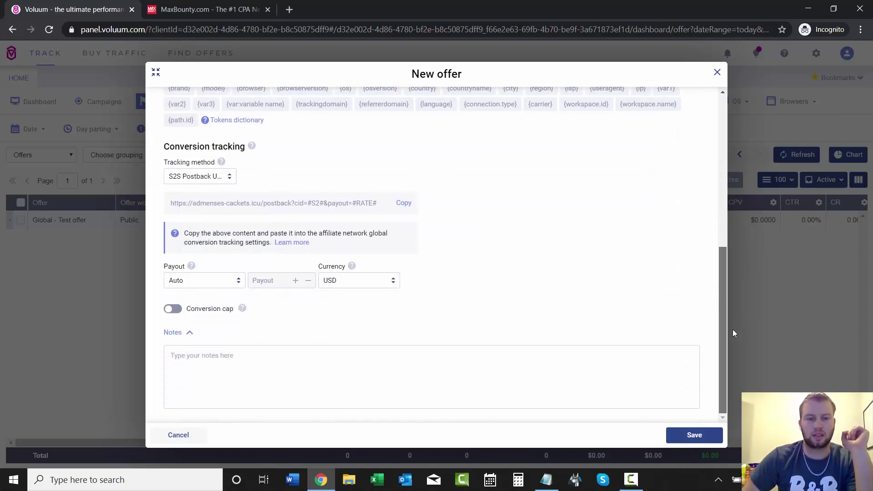
pyautogui.click(670, 433)
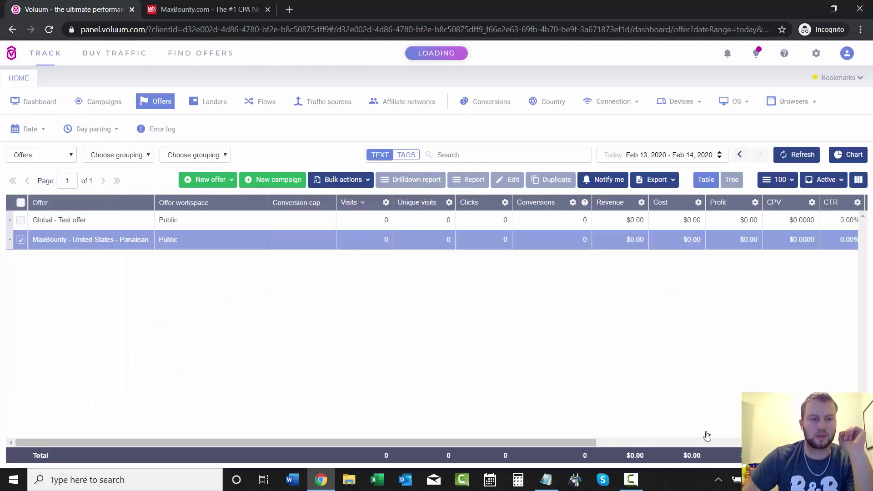